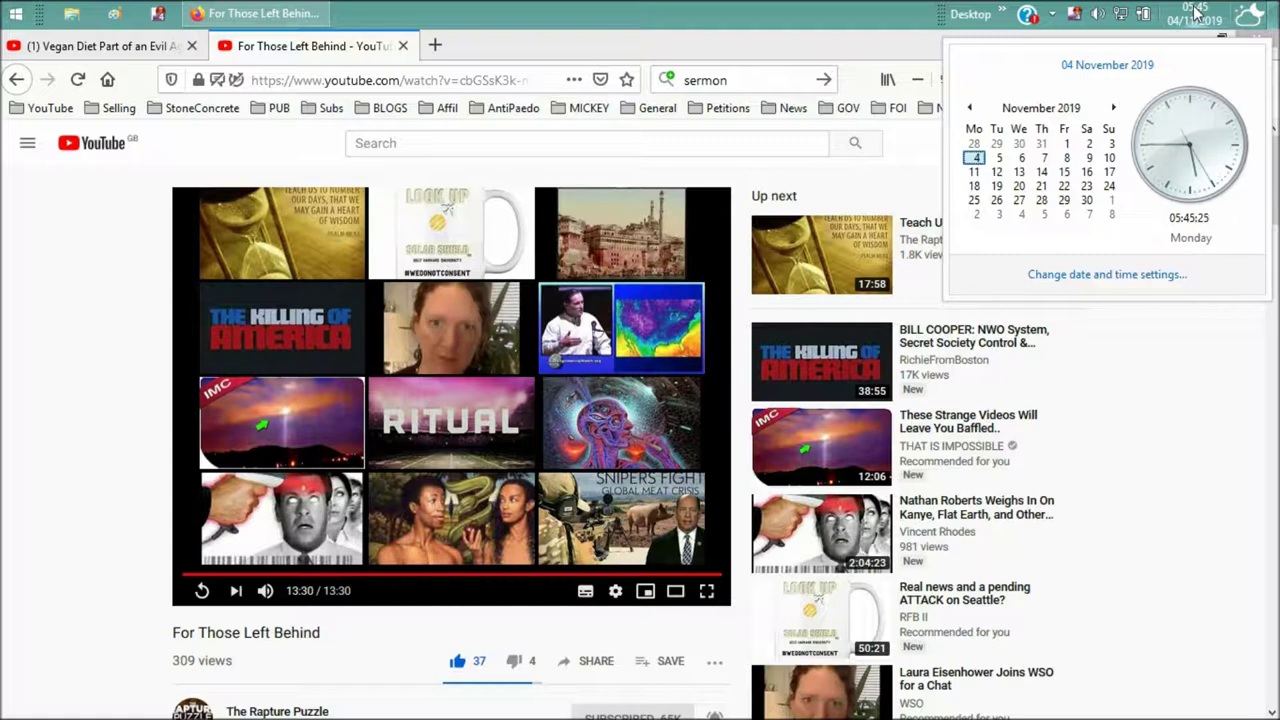
Dismiss the date-and-time popup, make the browser full screen, and replay the video.
left_click(1201, 18)
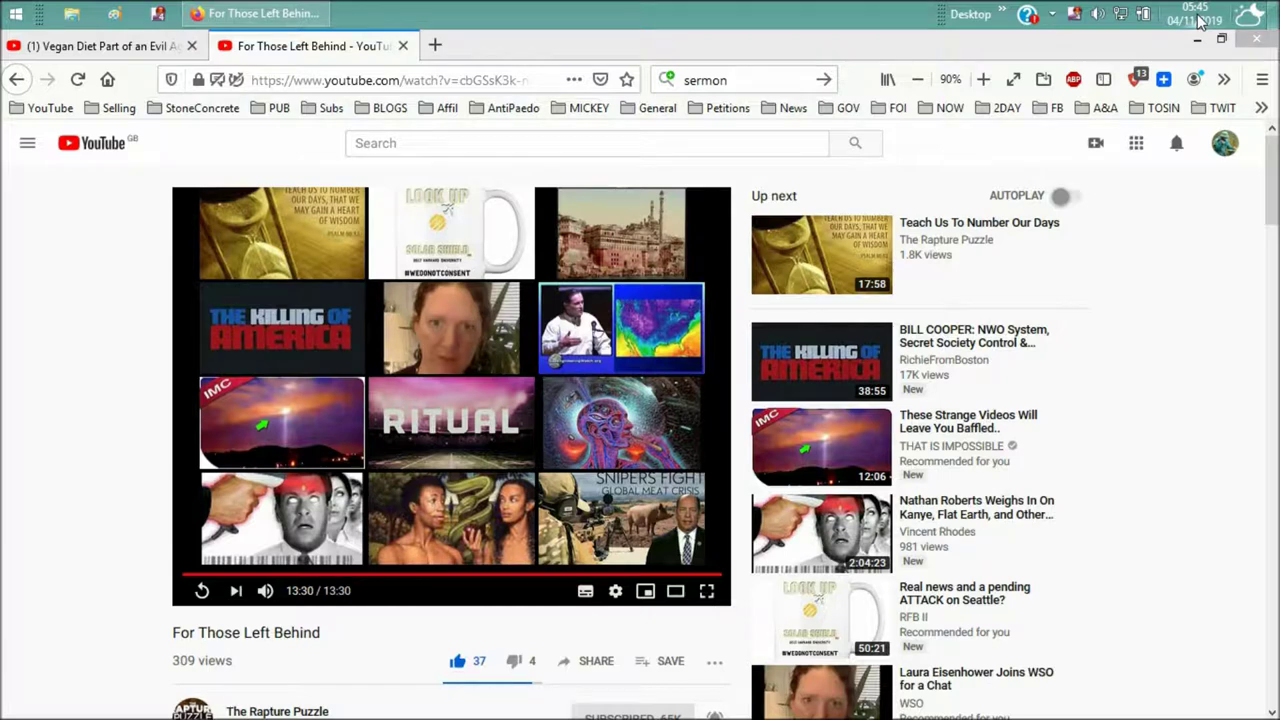
left_click(1203, 20)
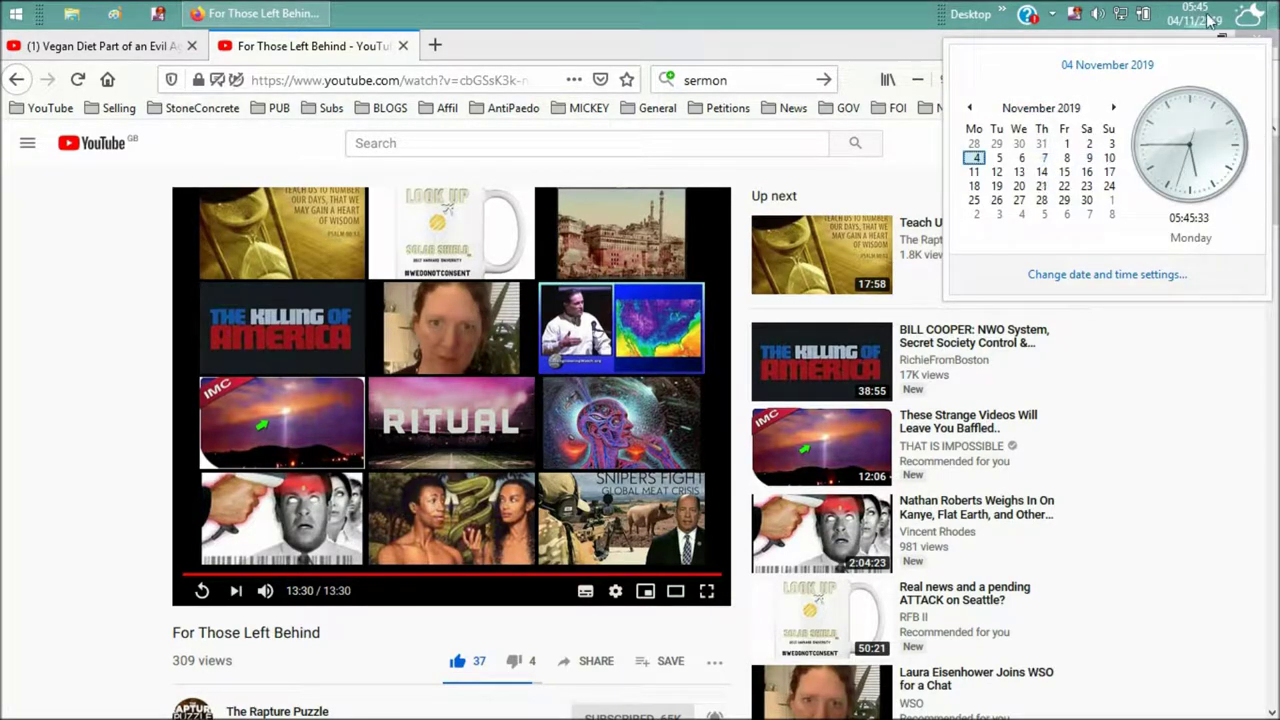
left_click(1206, 22)
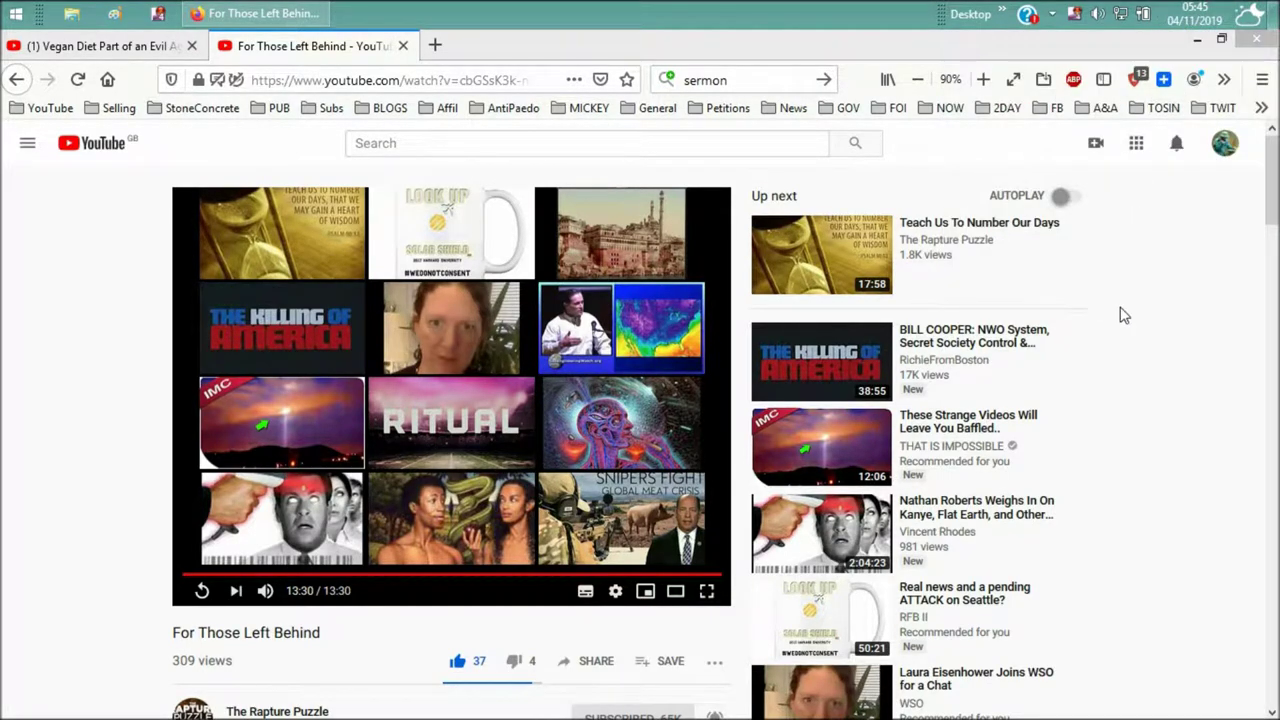
left_click(1013, 79)
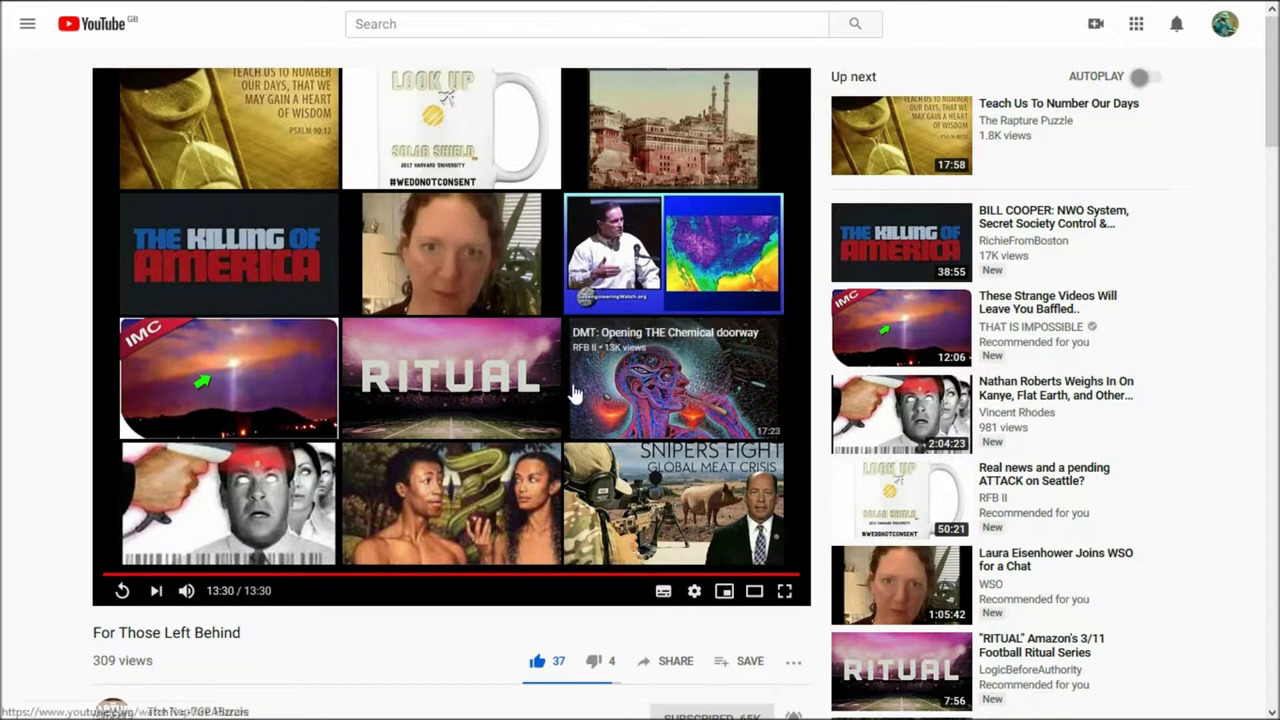
left_click(122, 594)
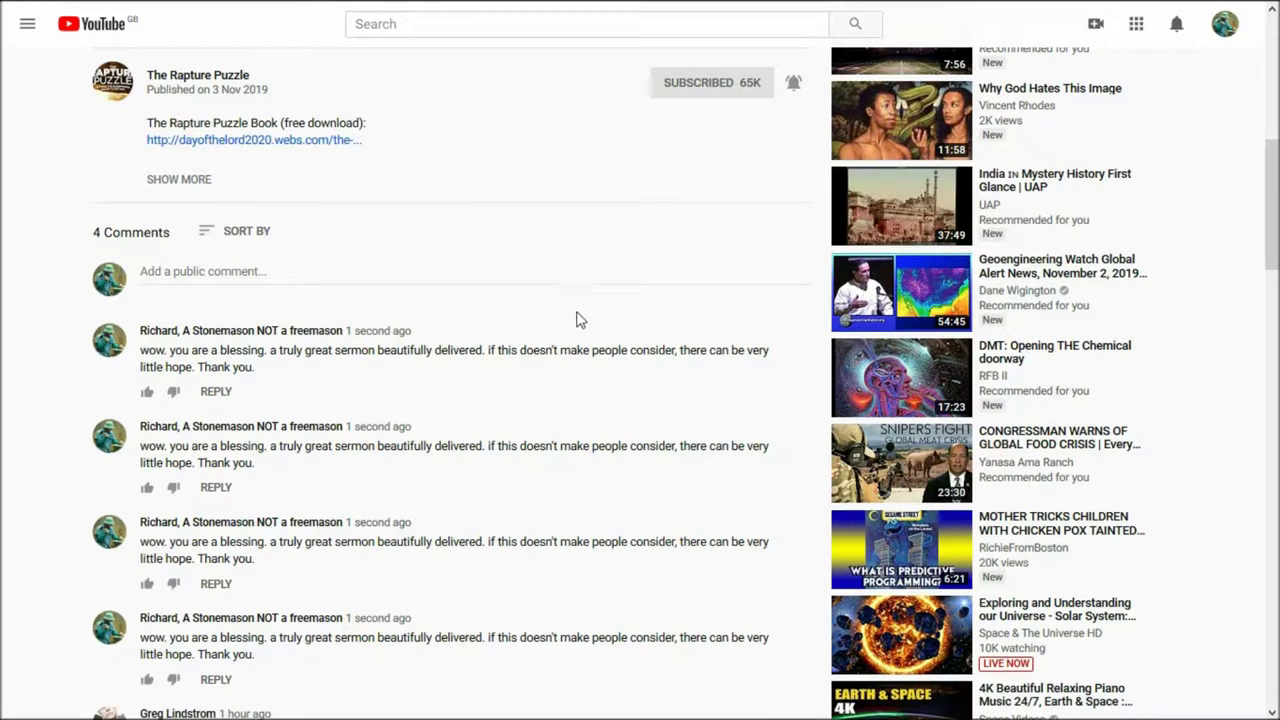
mouse_move(455, 358)
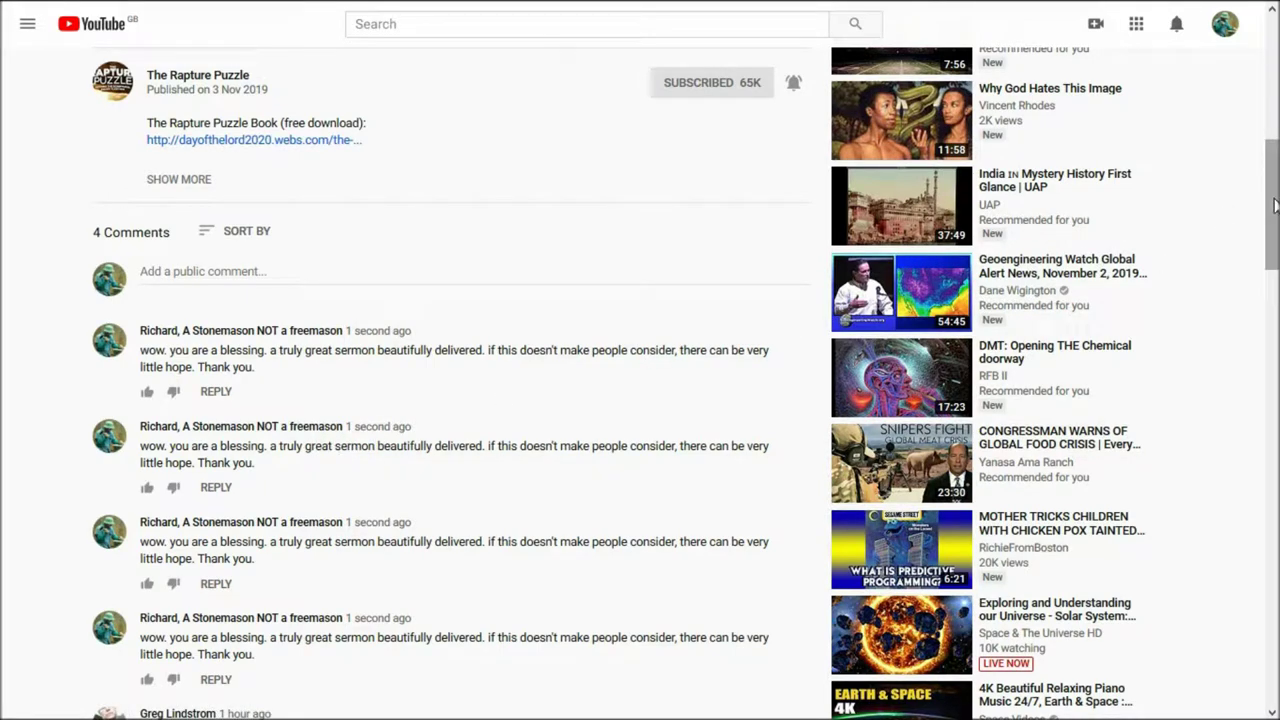
left_click_drag(1274, 208, 1274, 232)
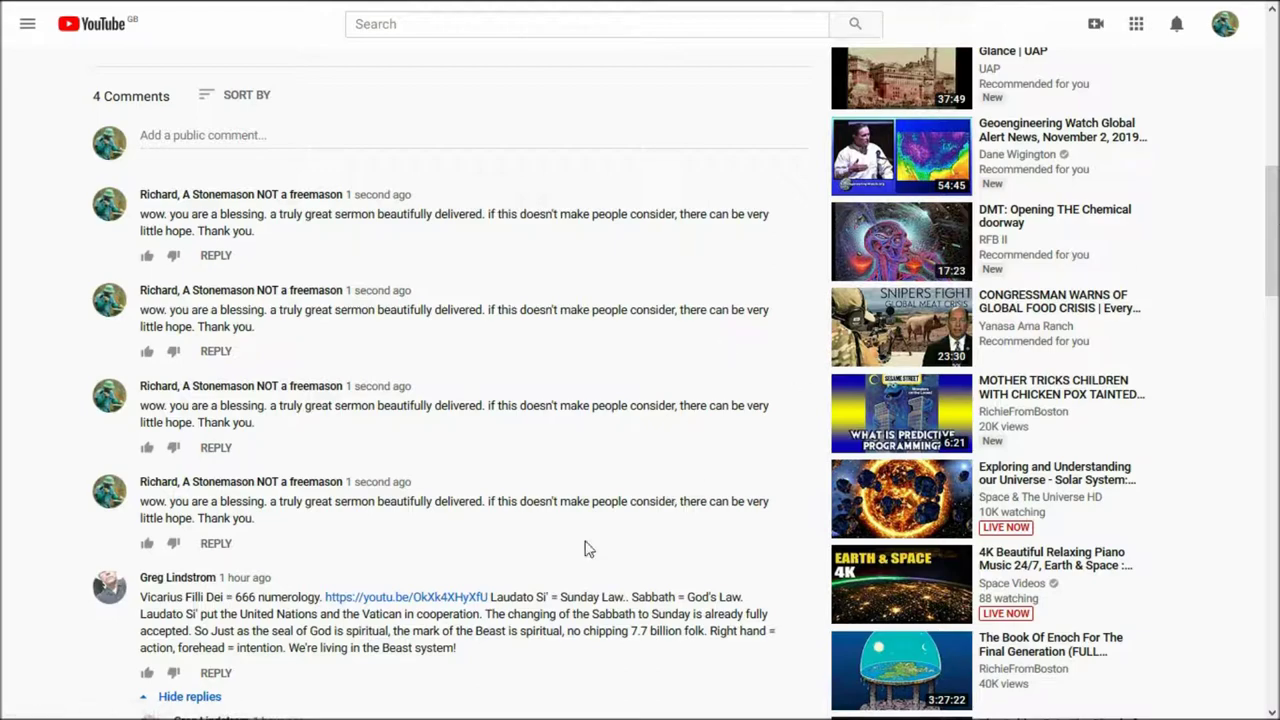
mouse_move(1000, 290)
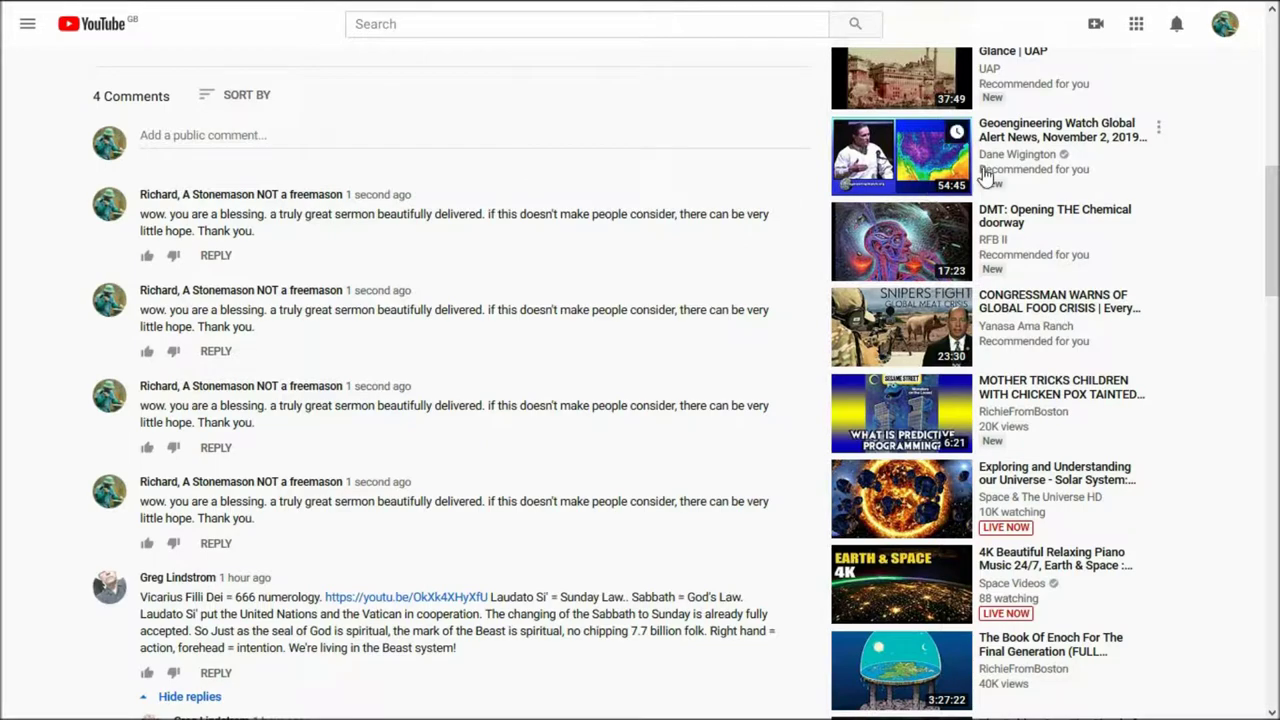
left_click_drag(1270, 168, 1273, 128)
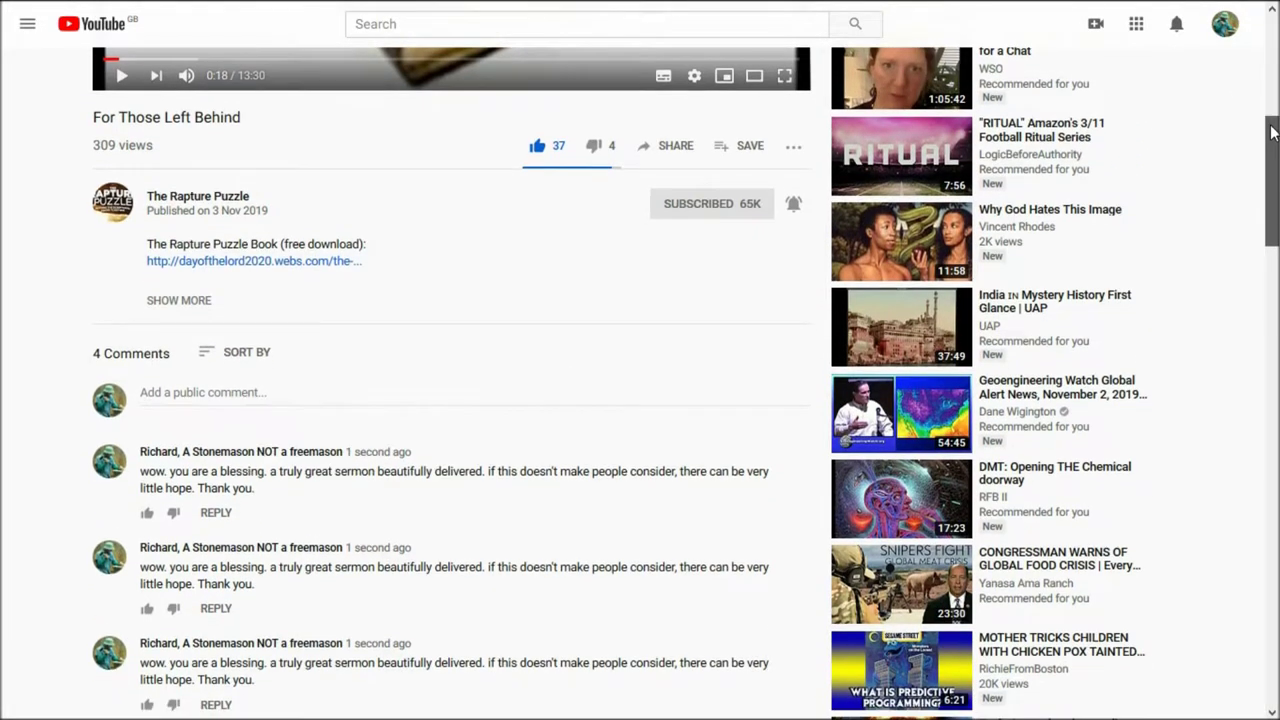
left_click_drag(1273, 132, 1273, 37)
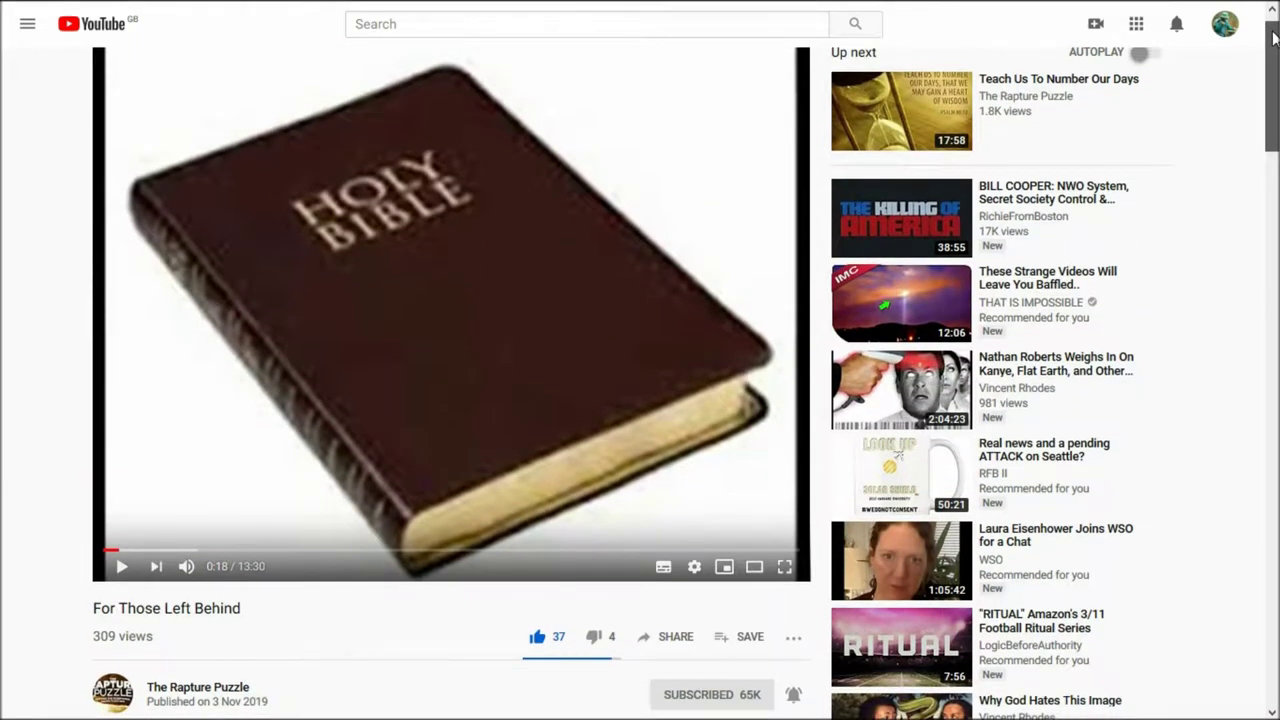
left_click_drag(1274, 37, 1274, 40)
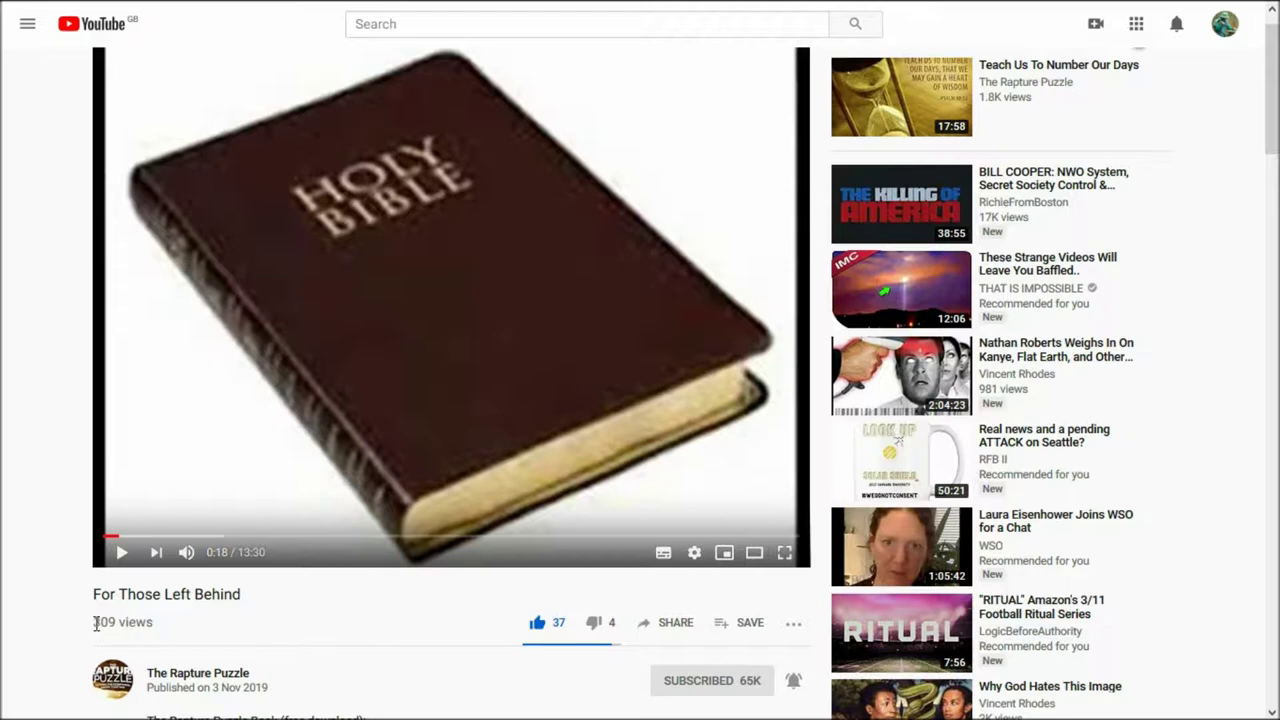
Select the 360 view count text below the video.
left_click_drag(93, 622, 171, 626)
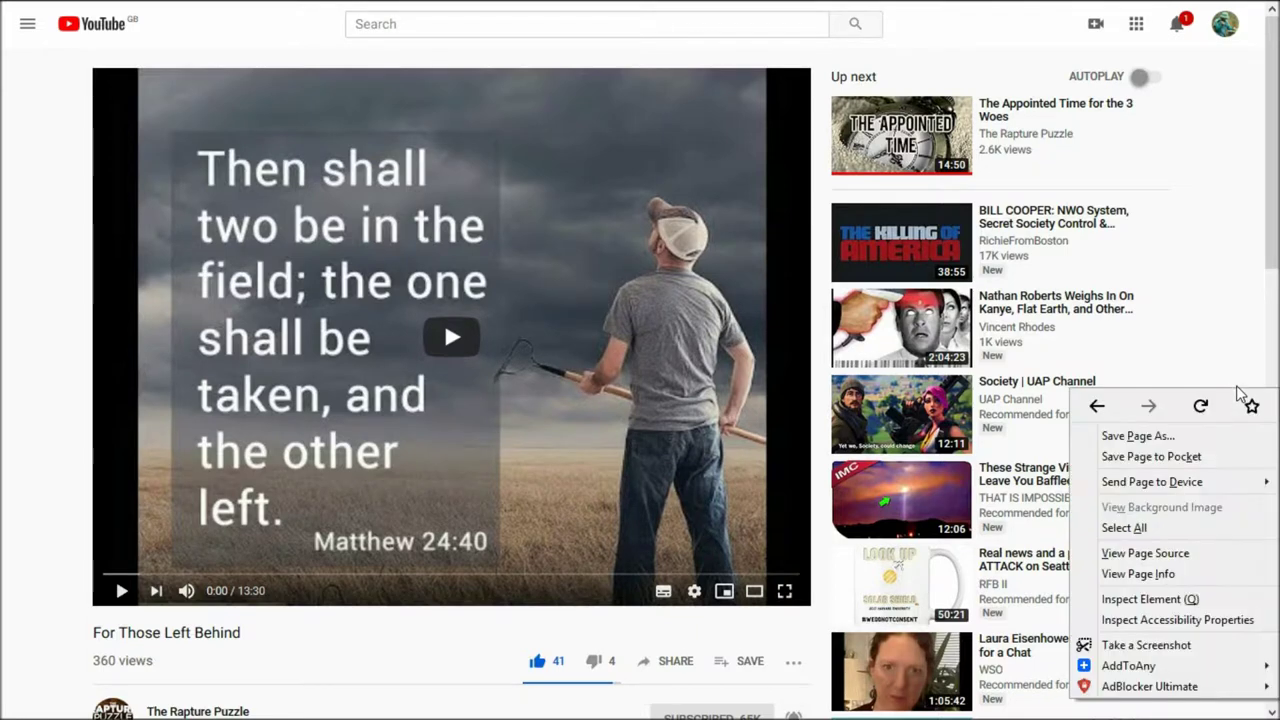
Dismiss the browser's right-click menu on the video page.
key("Escape")
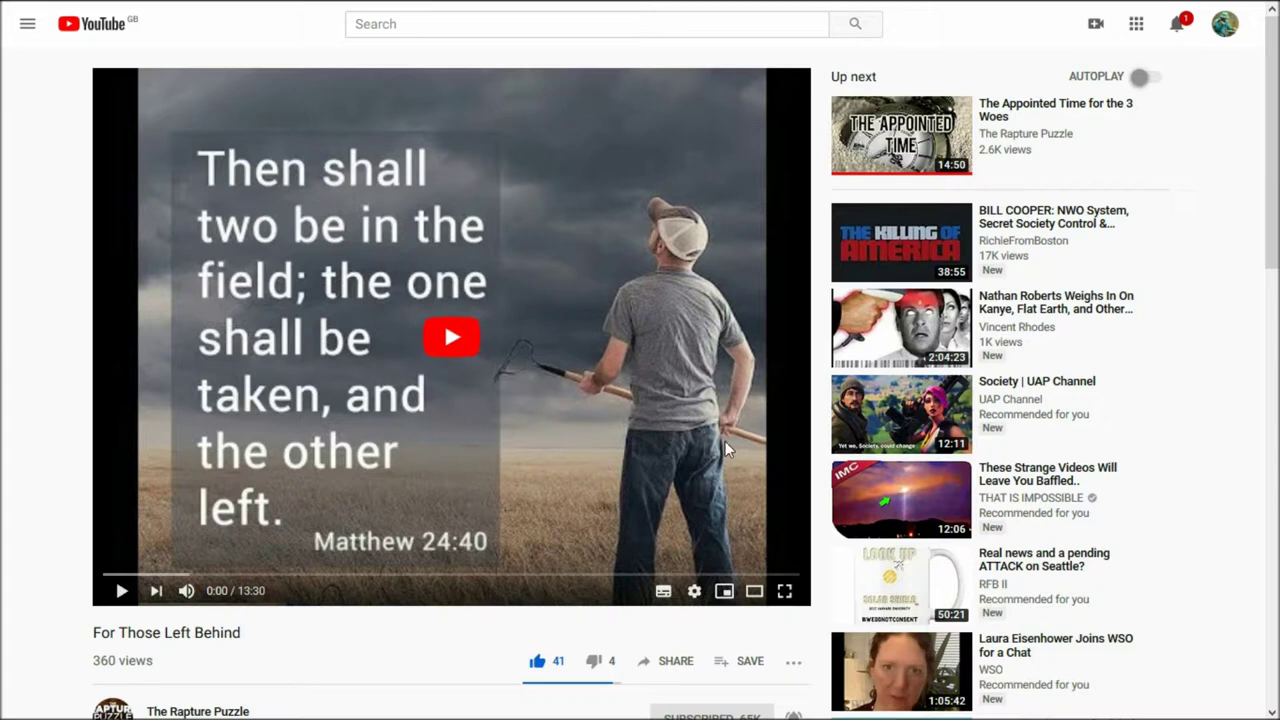
left_click_drag(1273, 176, 1274, 440)
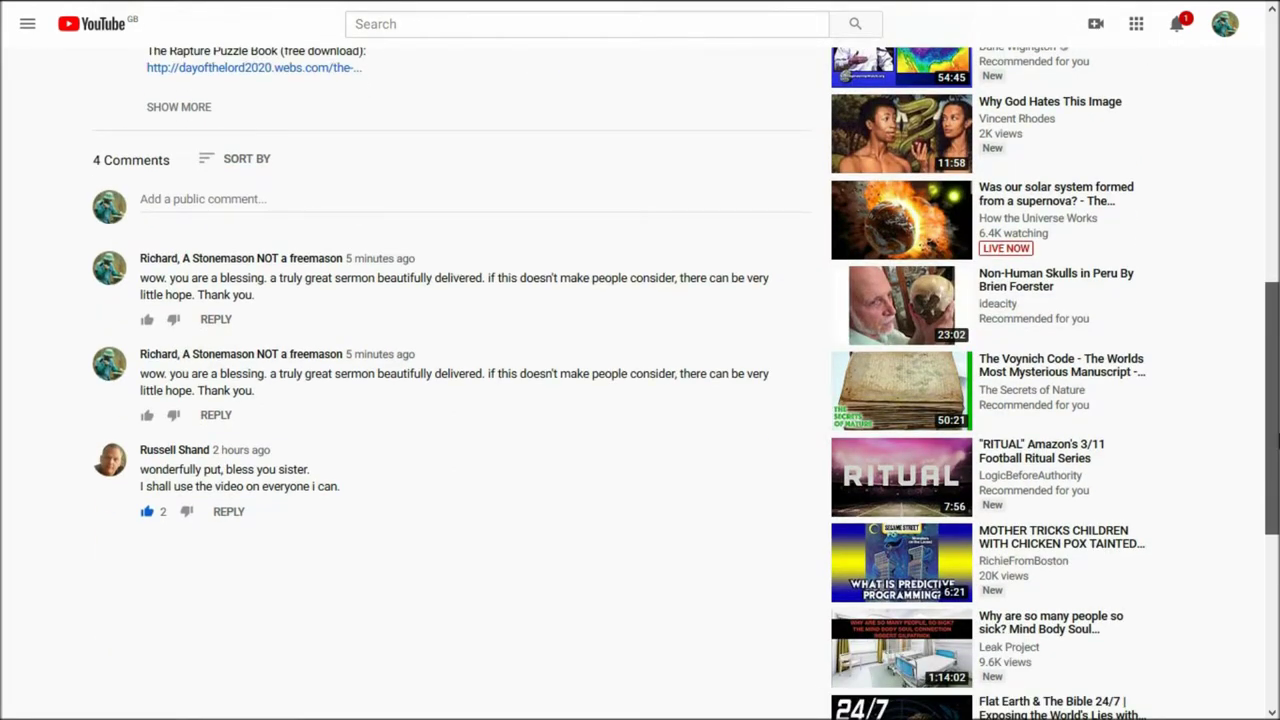
left_click_drag(1274, 440, 1272, 405)
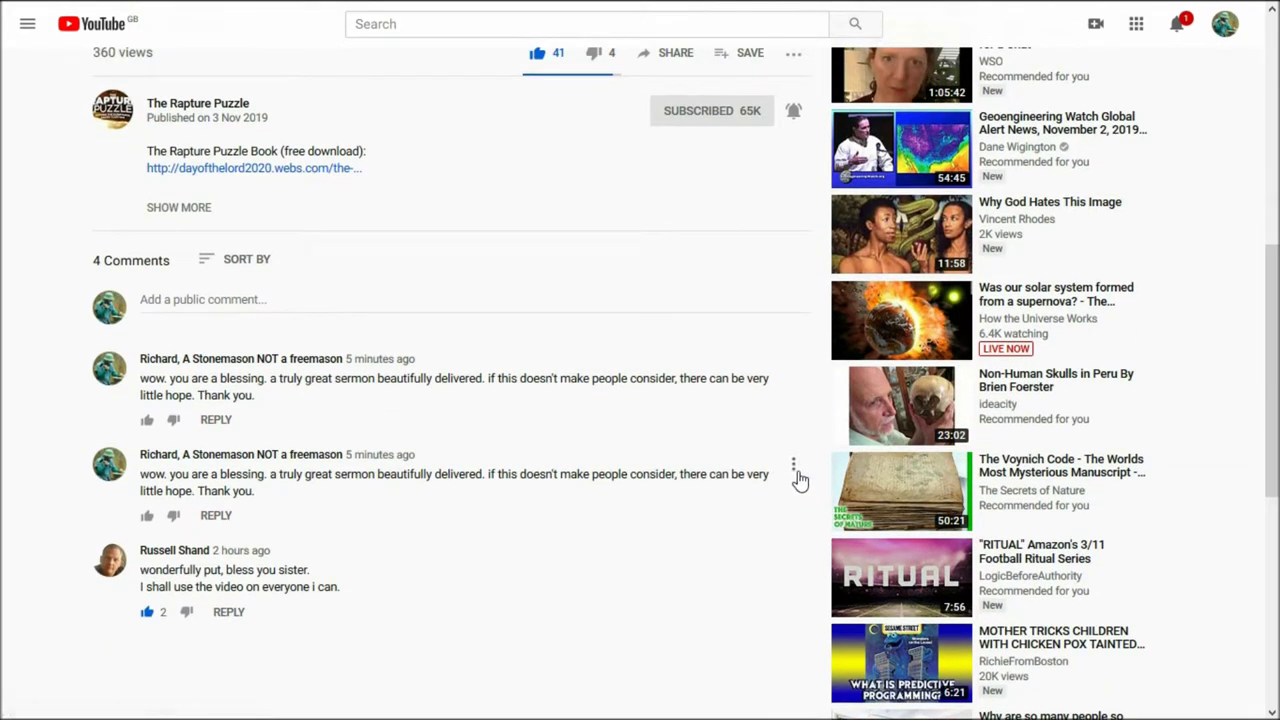
Delete one duplicate copy of the sermon-praising comment and reload the video page.
left_click(795, 468)
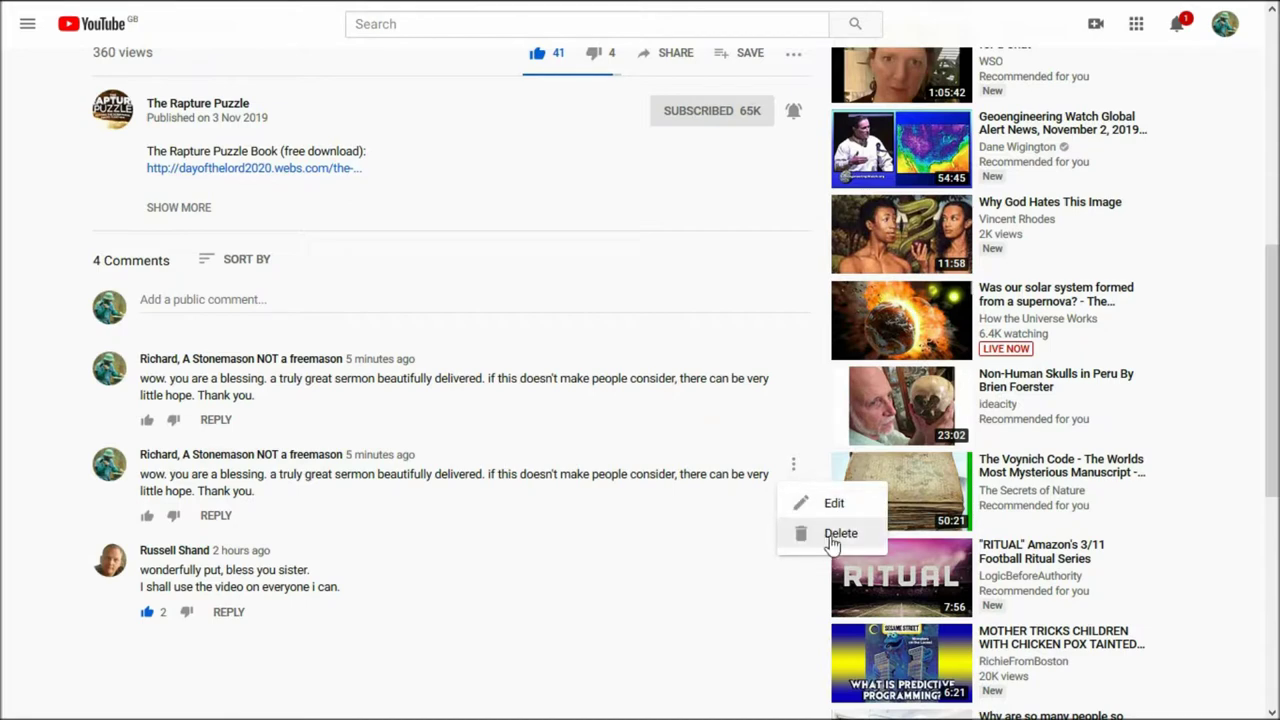
left_click(838, 534)
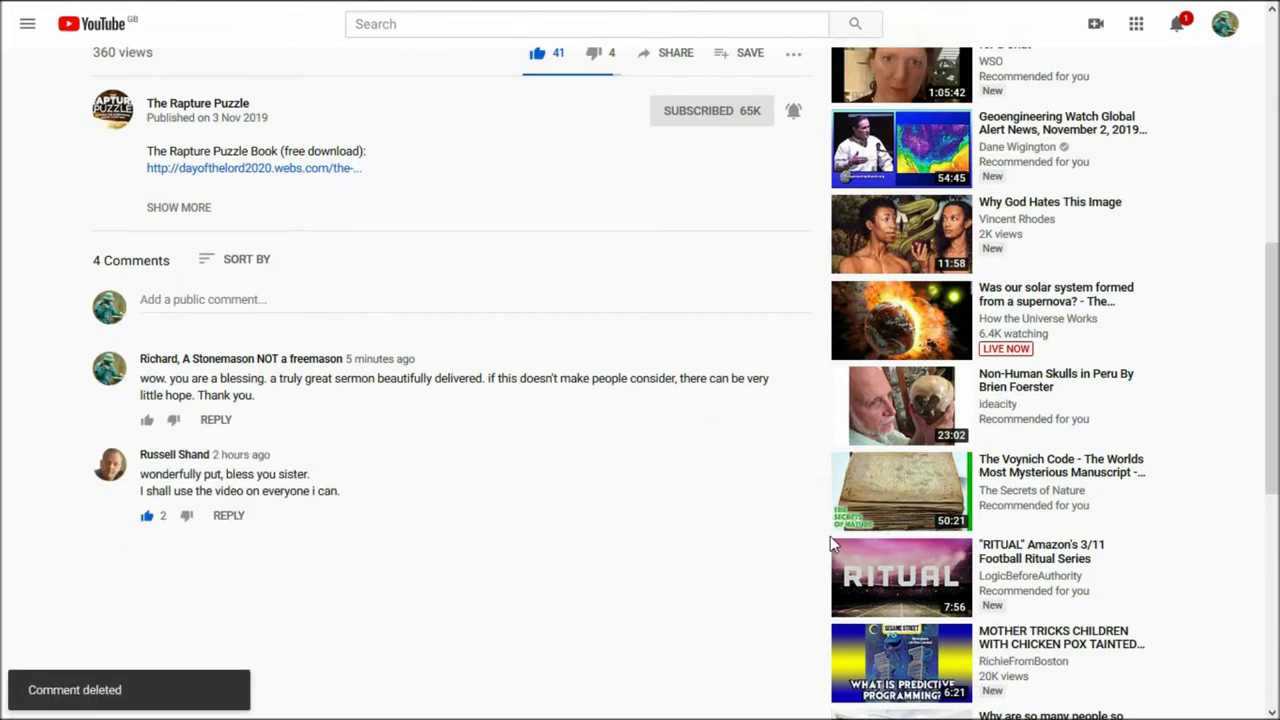
key("F5")
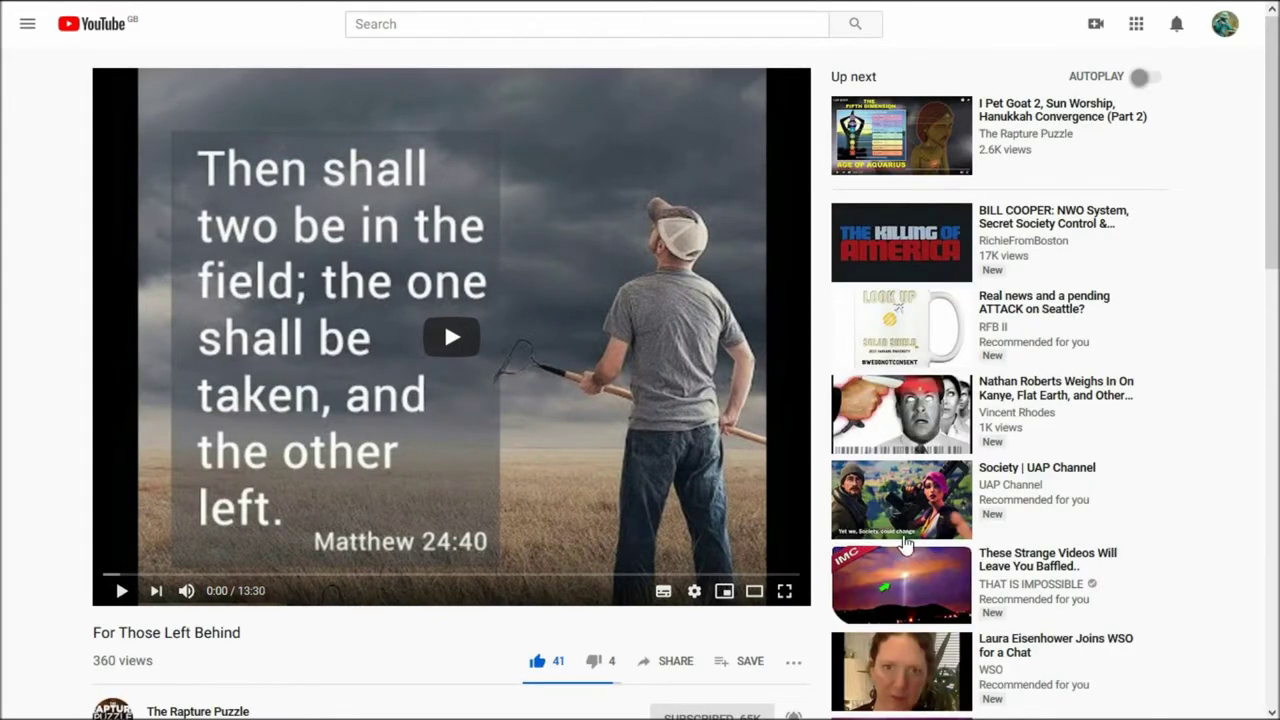
left_click_drag(1273, 212, 1276, 412)
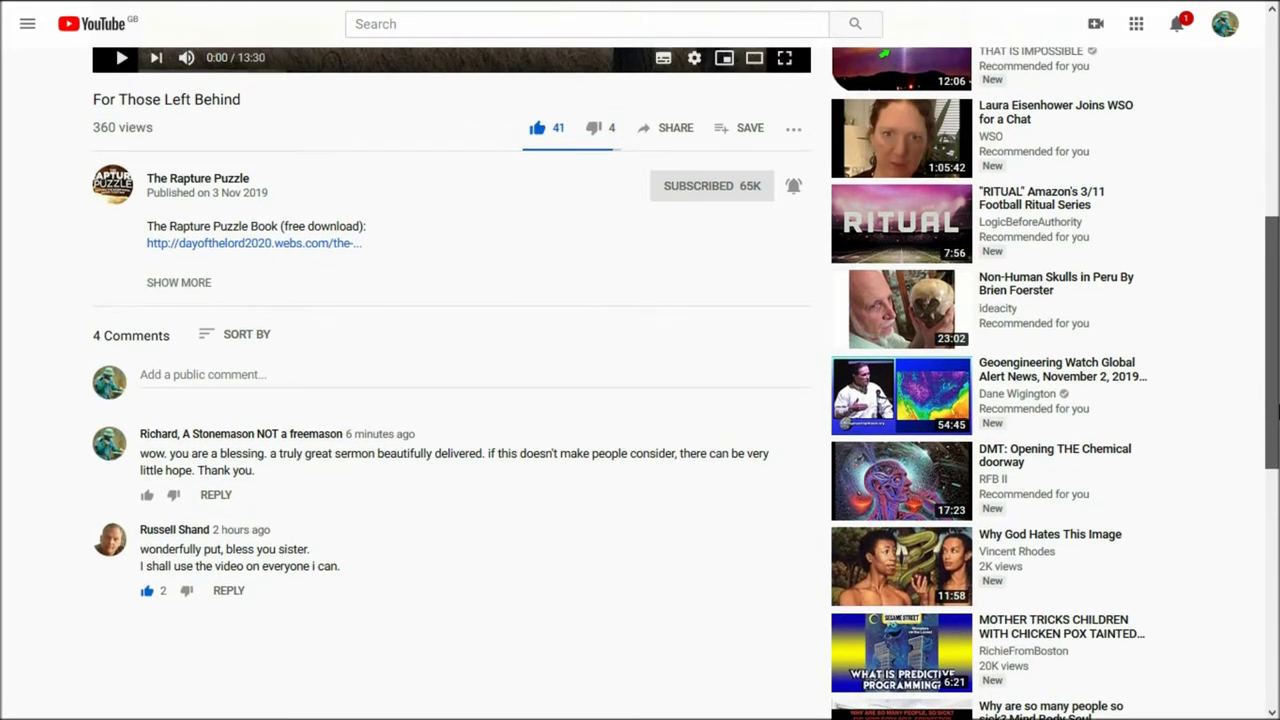
left_click_drag(1276, 412, 1276, 414)
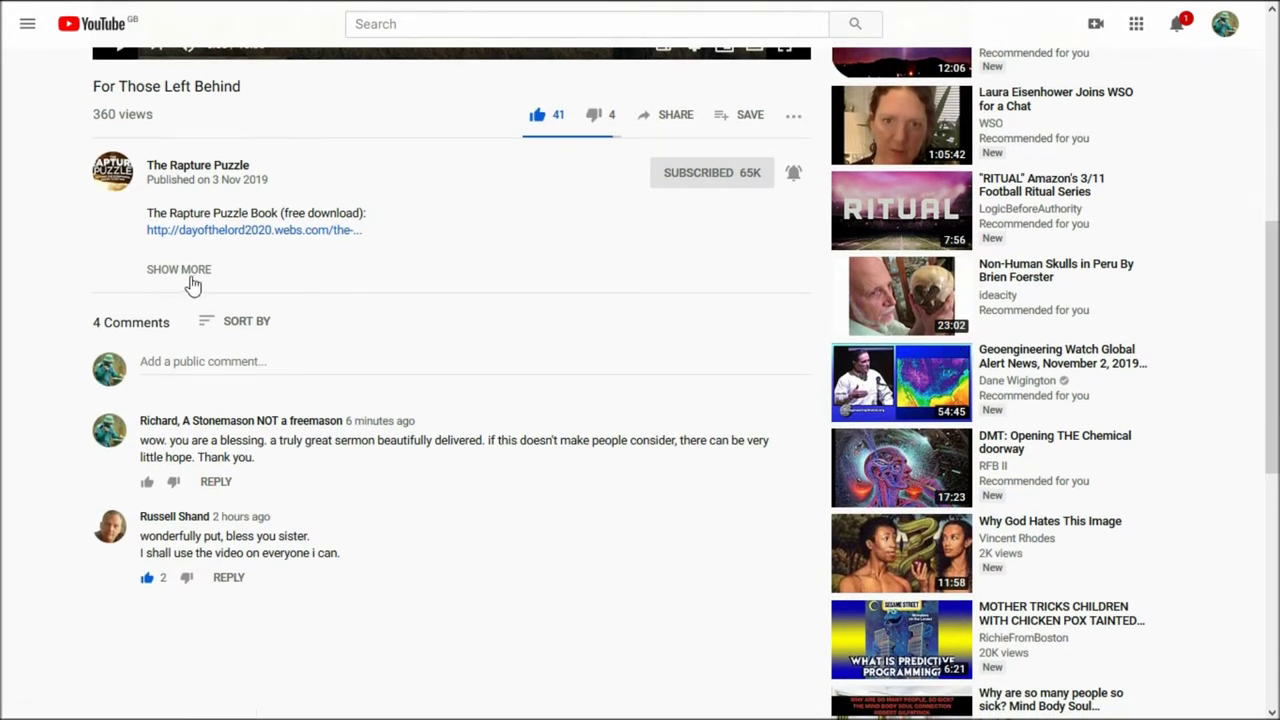
Sort the video's comments by Newest first.
left_click(225, 326)
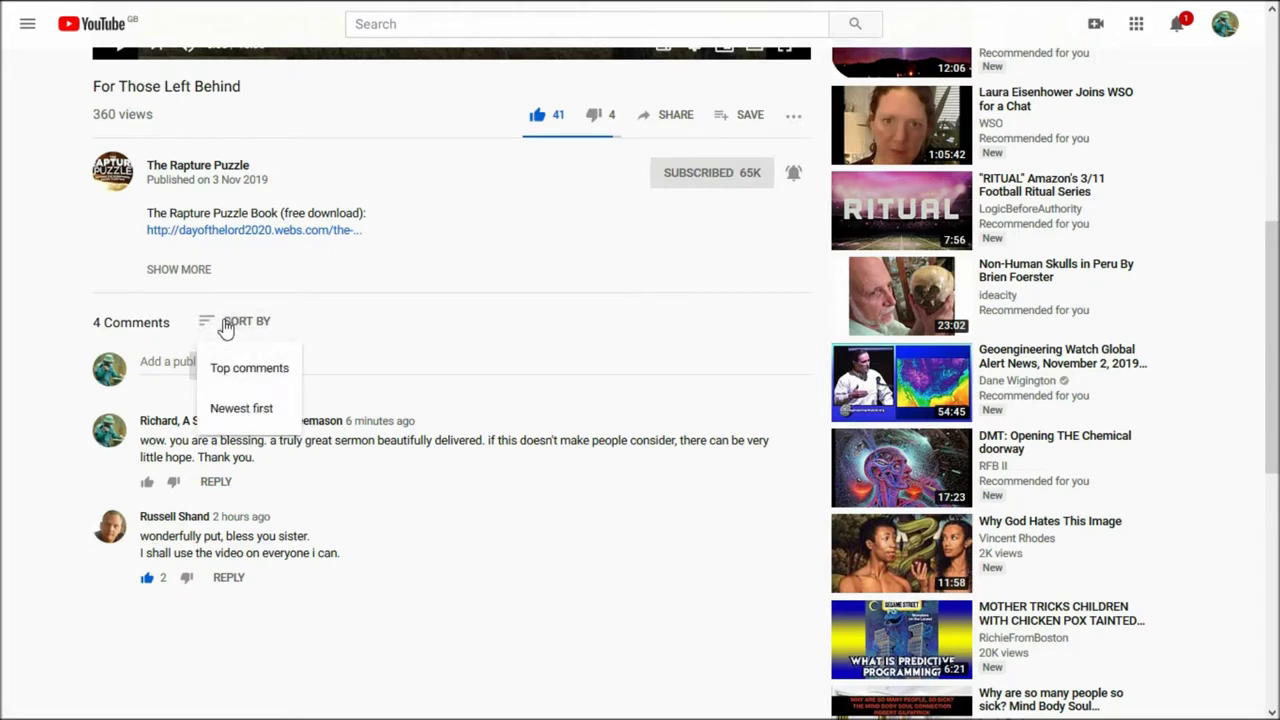
left_click(234, 410)
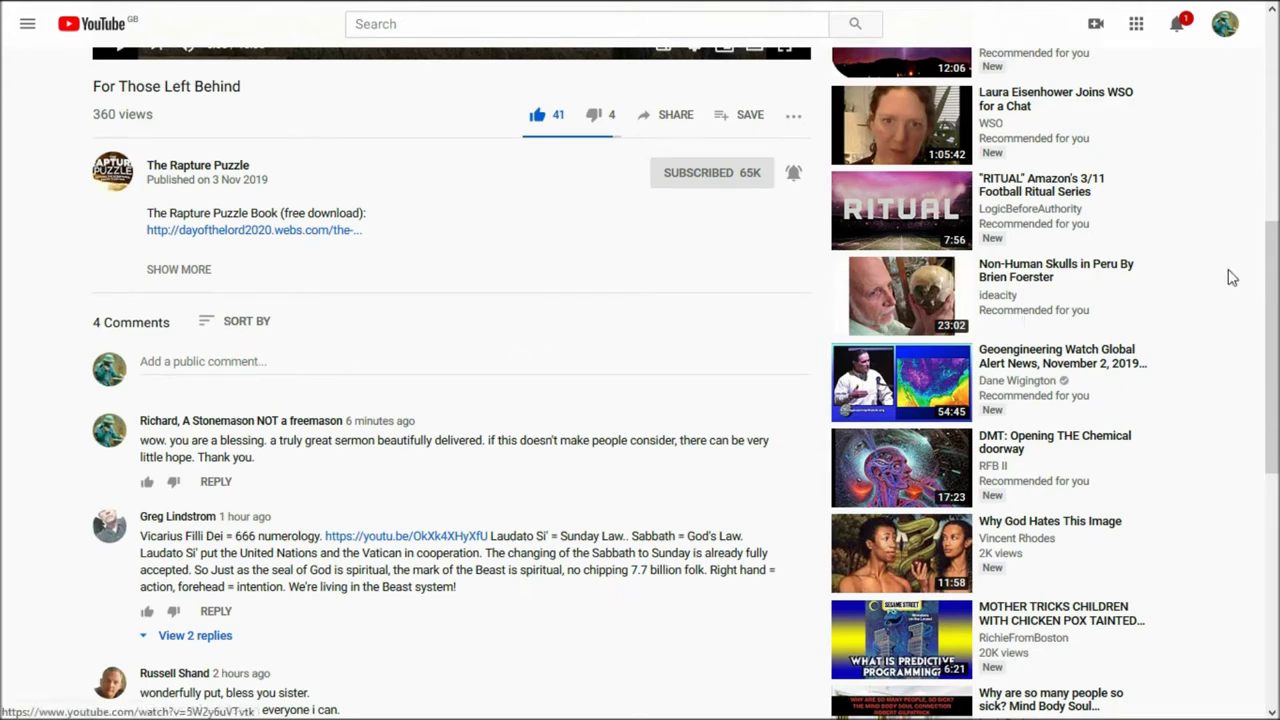
mouse_move(1272, 262)
left_mouse_down()
mouse_move(1275, 47)
mouse_move(1275, 63)
left_mouse_up()
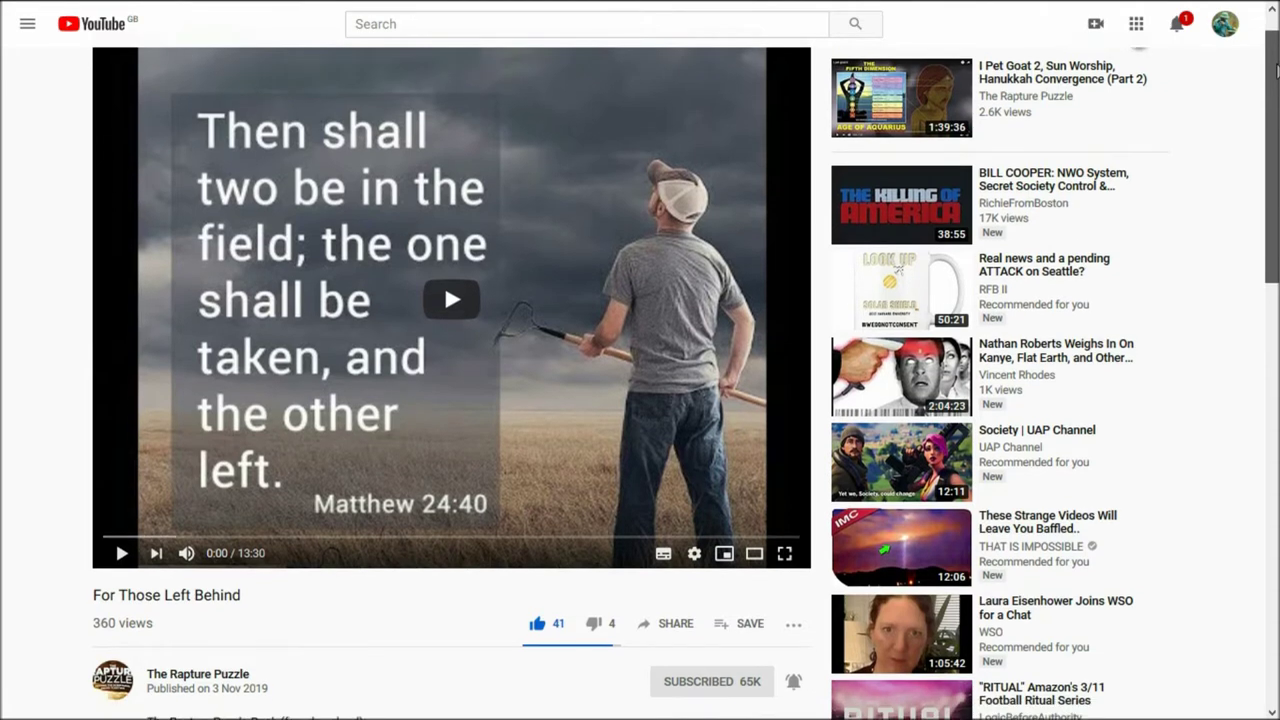
left_click_drag(1276, 63, 1276, 347)
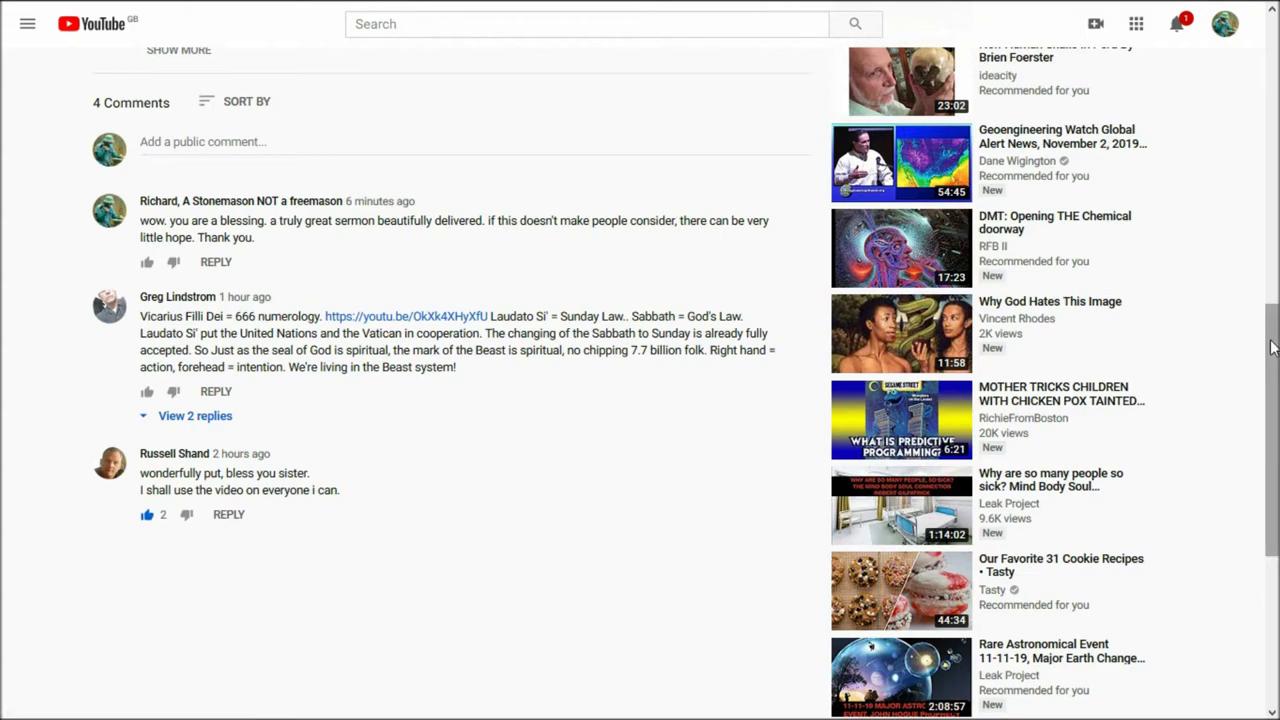
left_click_drag(1273, 346, 1273, 47)
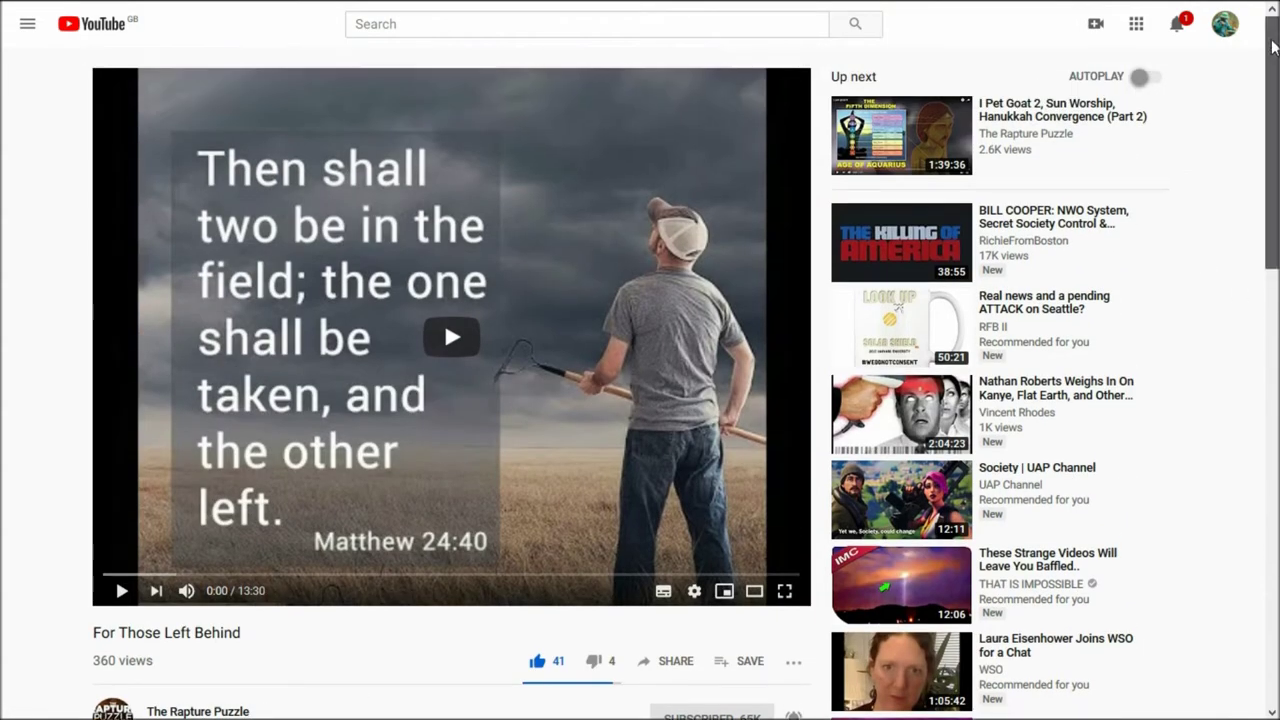